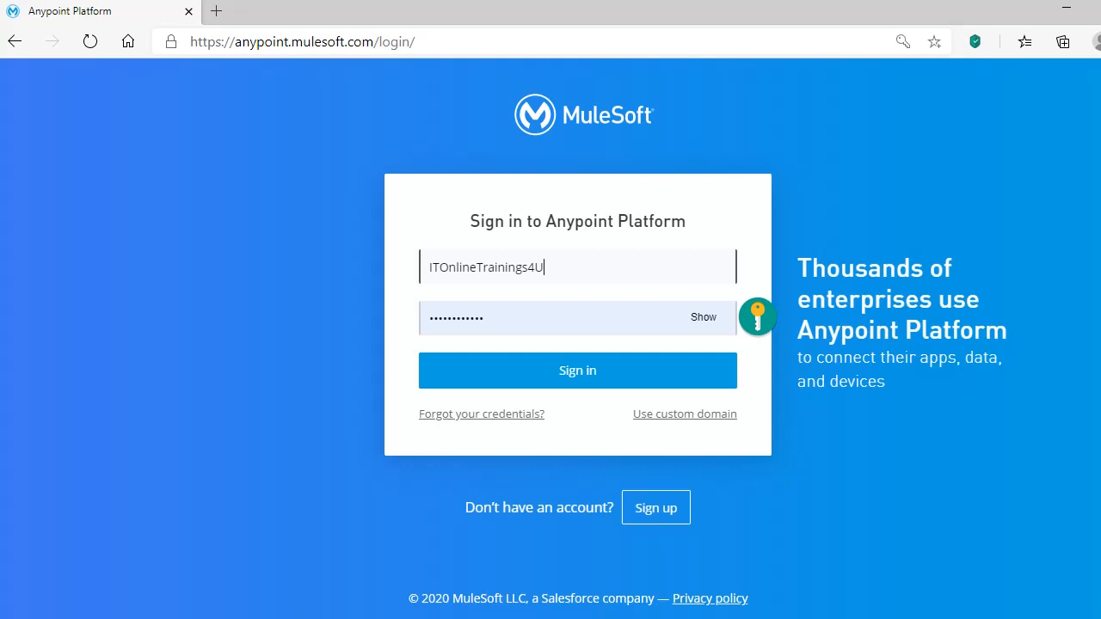
Check the Anypoint Studio window's loading progress and sign in to Anypoint Platform with the prefilled credentials.
mouse_move(686, 618)
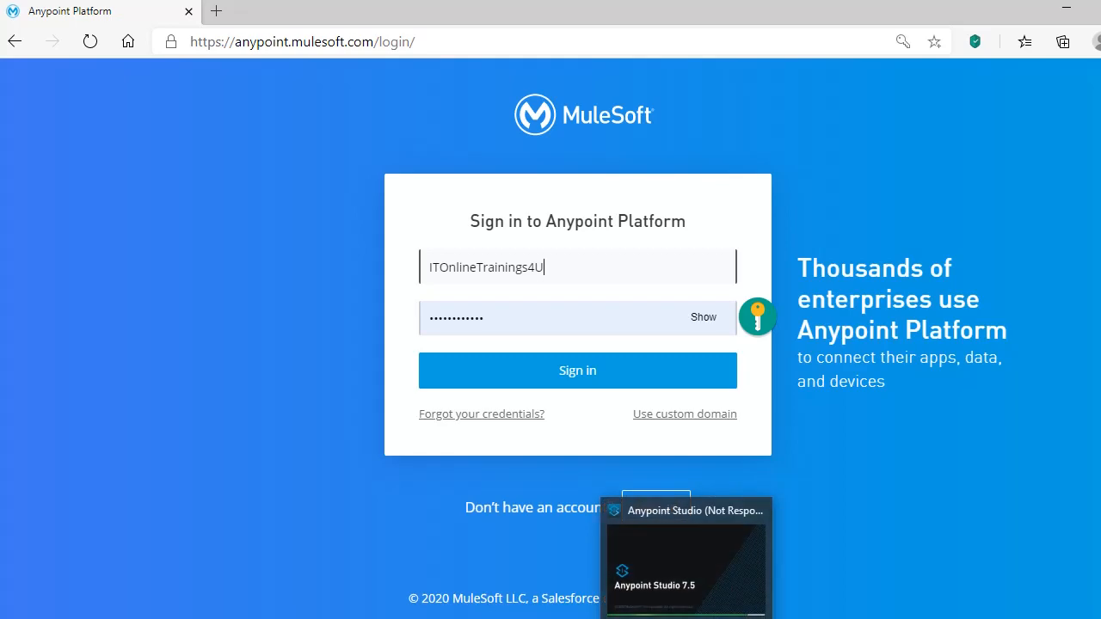
mouse_move(699, 583)
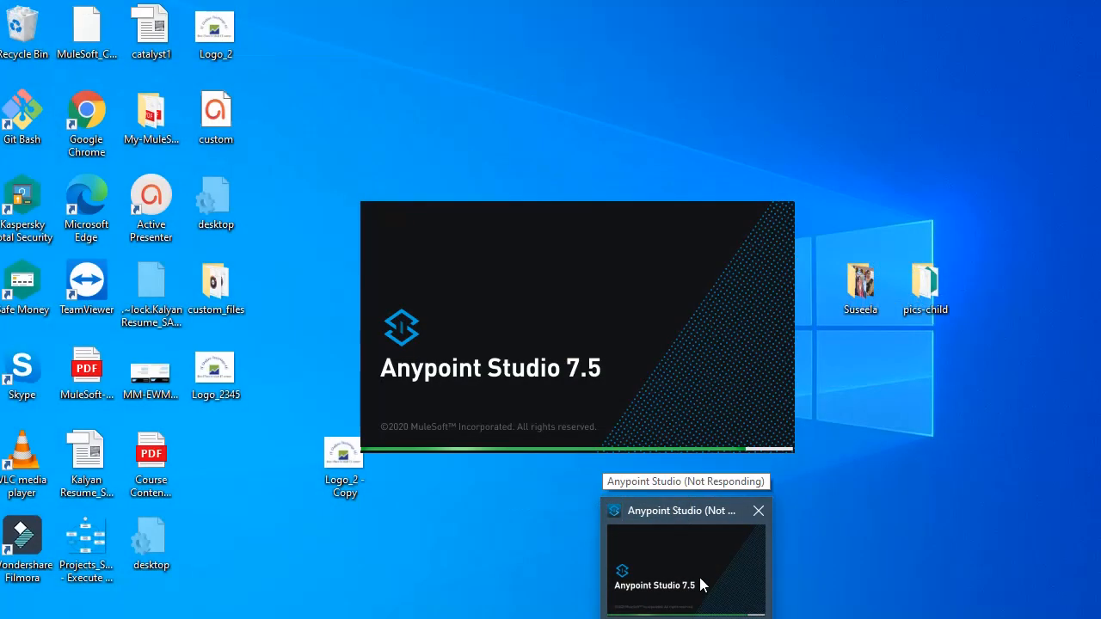
mouse_move(433, 618)
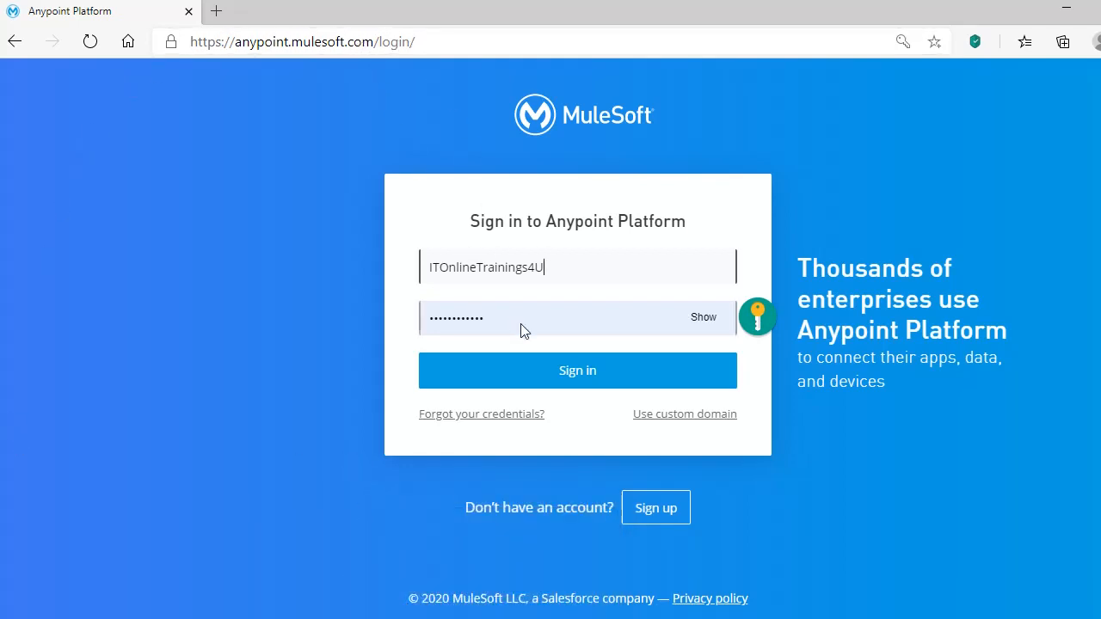
left_click(527, 388)
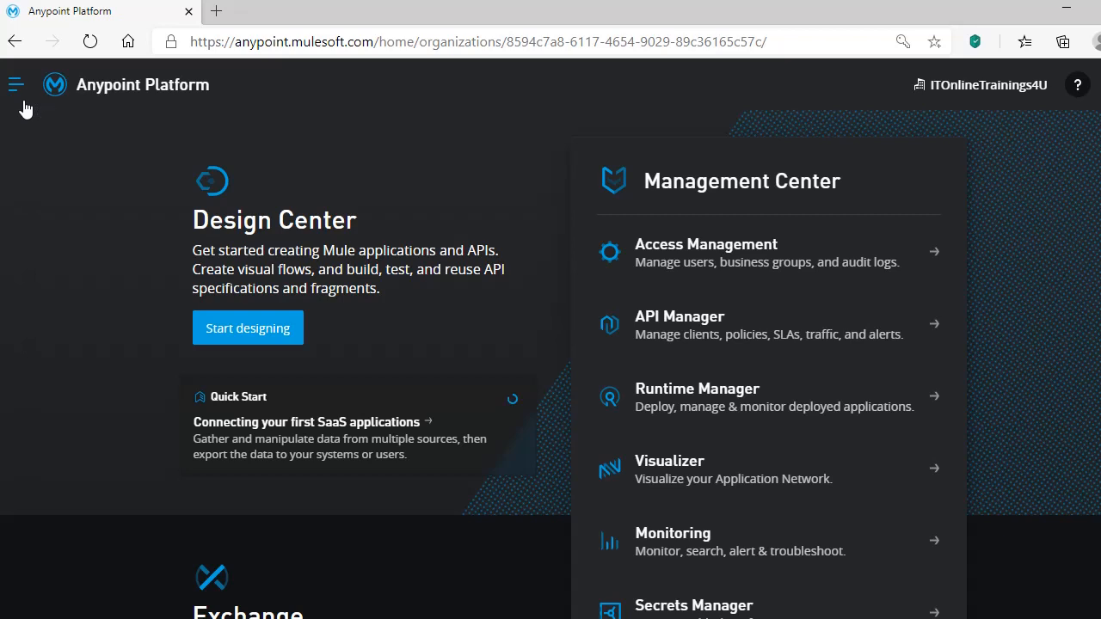
View the projects in Design Center and the published assets in Exchange.
left_click(21, 95)
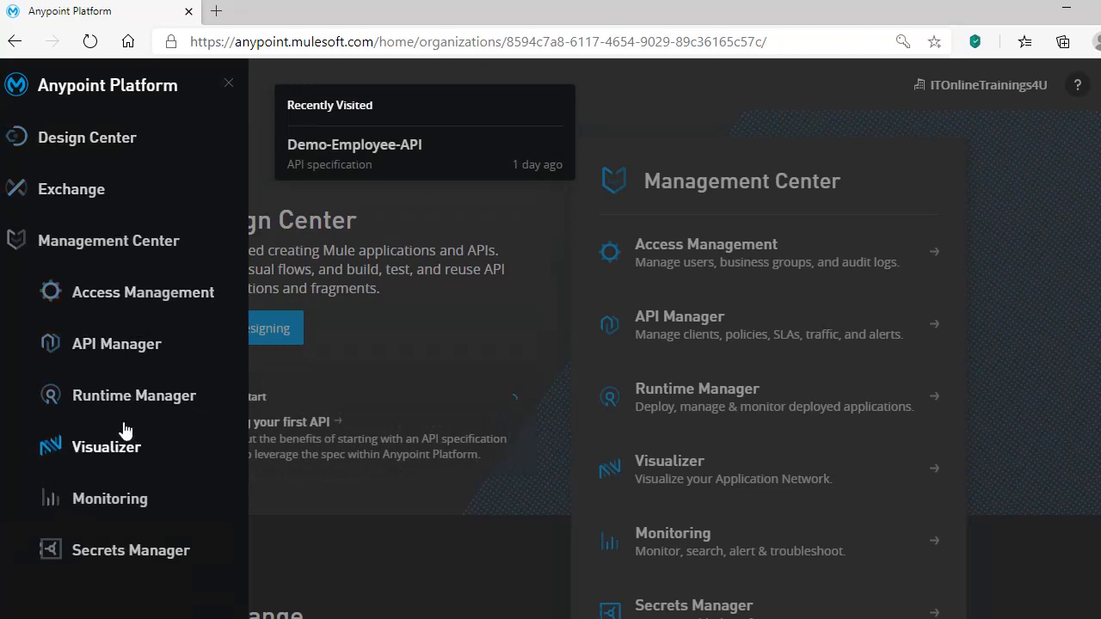
left_click(125, 148)
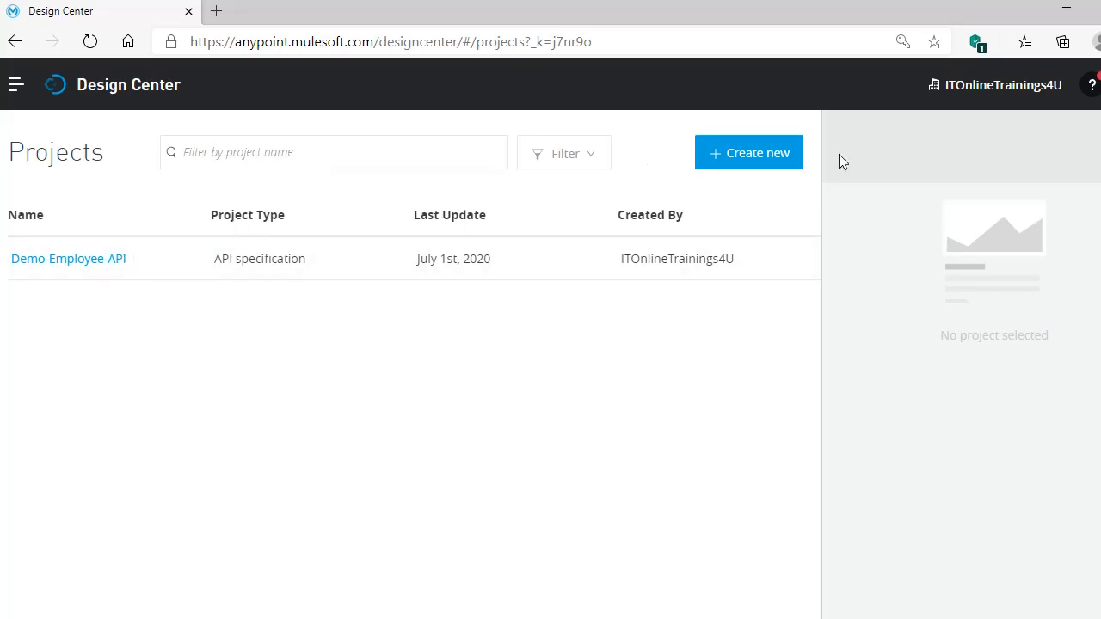
left_click(17, 85)
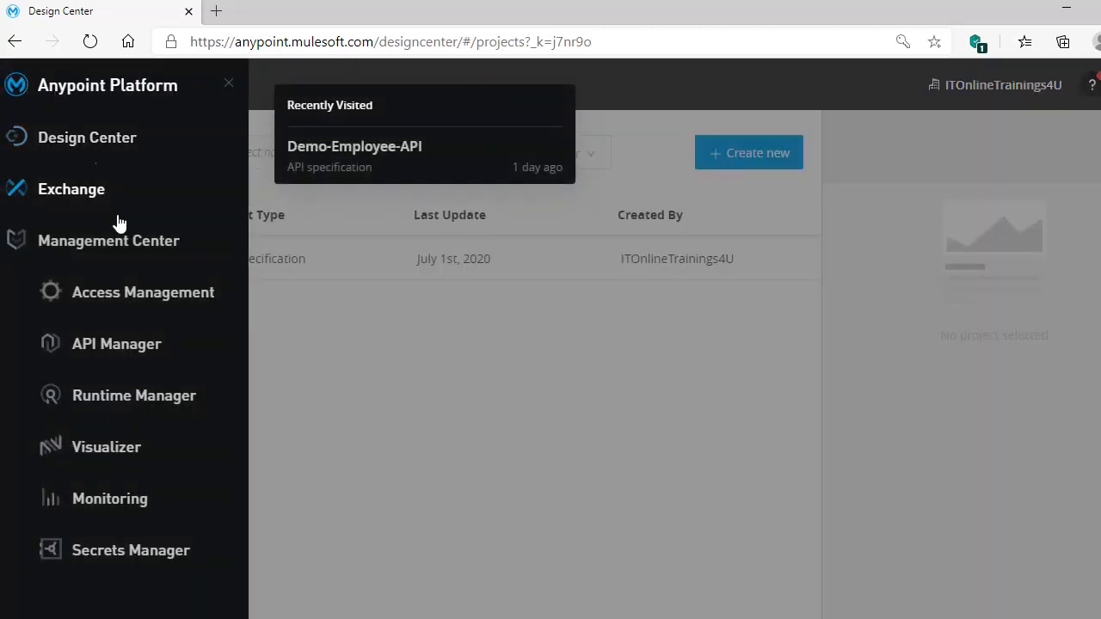
left_click(121, 214)
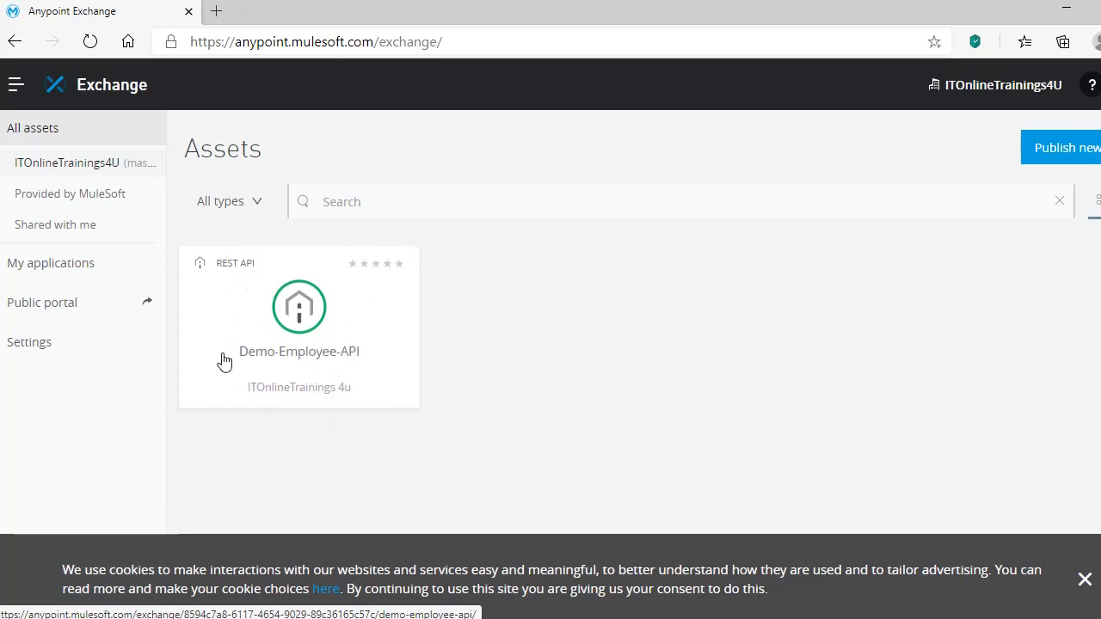
Open API Manager and start adding an API from Exchange to the Sandbox environment.
left_click(16, 84)
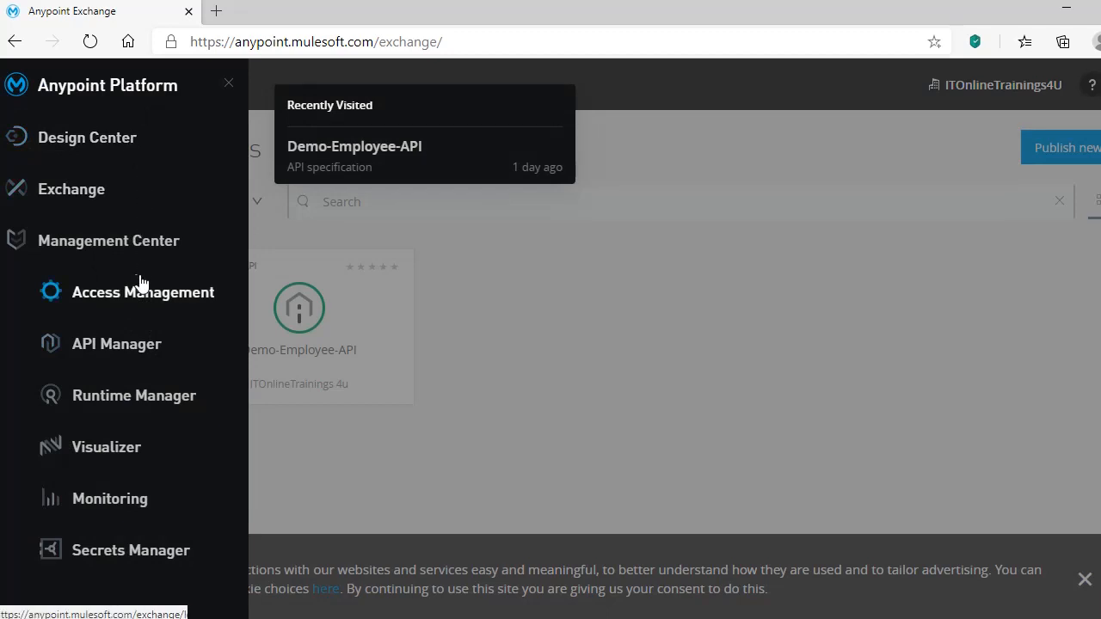
left_click(135, 353)
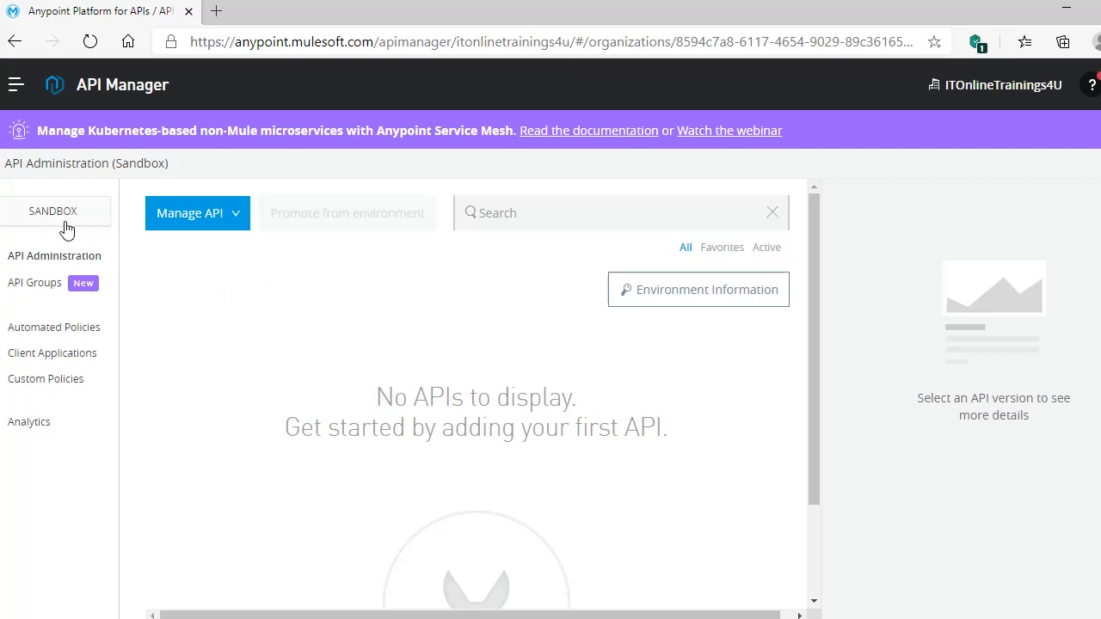
left_click(196, 225)
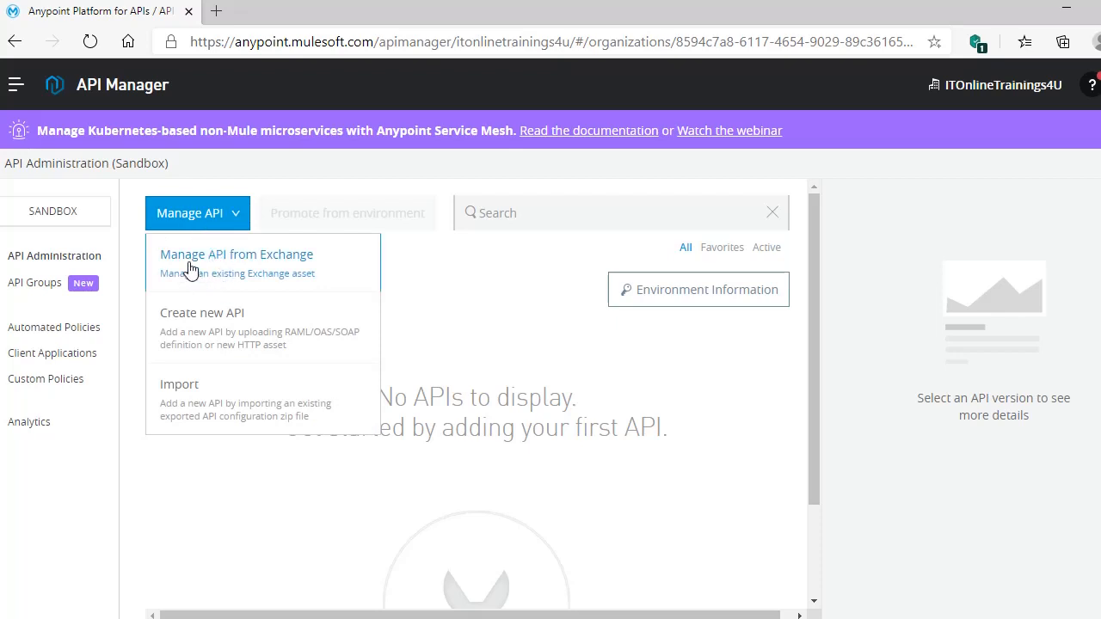
left_click(285, 273)
Find Demo-Employee-API by searching for "demo" and select it as the API to manage.
left_click(446, 329)
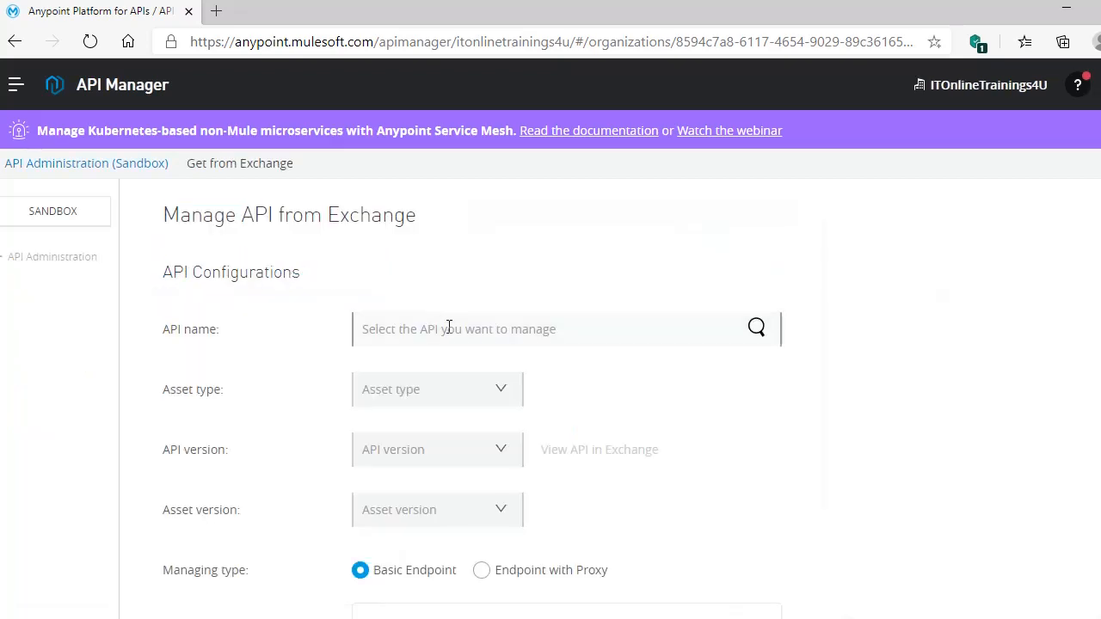
type("d")
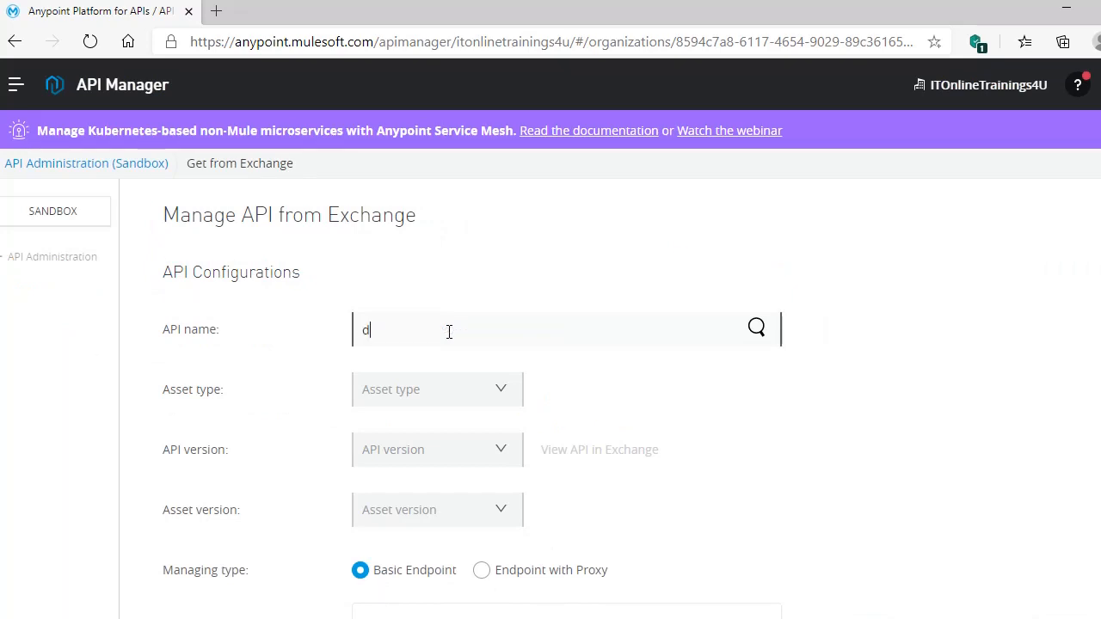
type("emo")
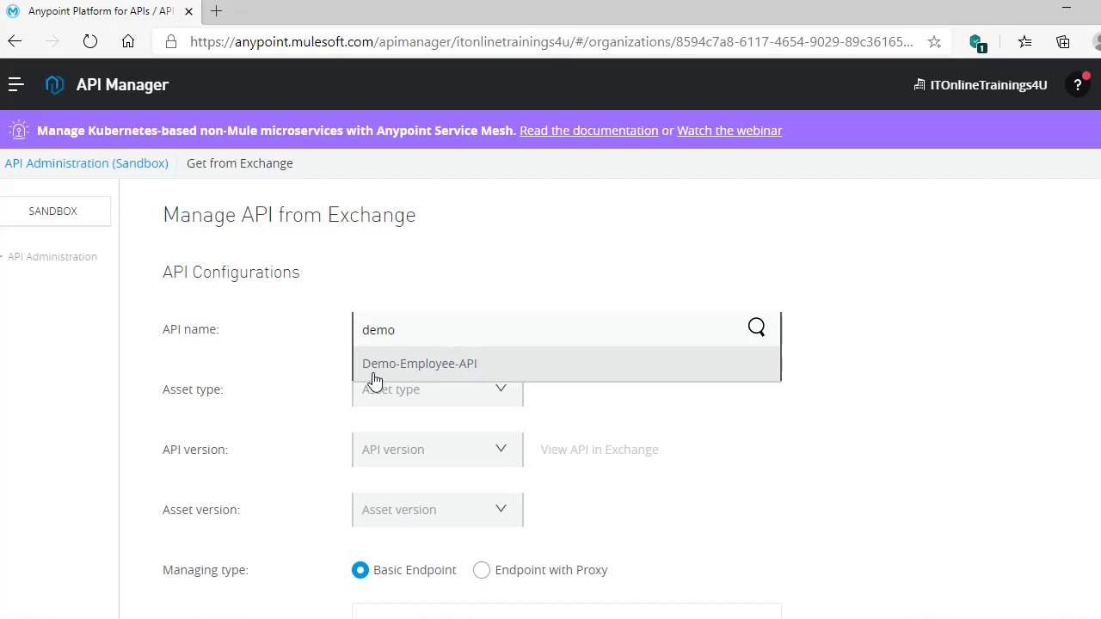
left_click(483, 372)
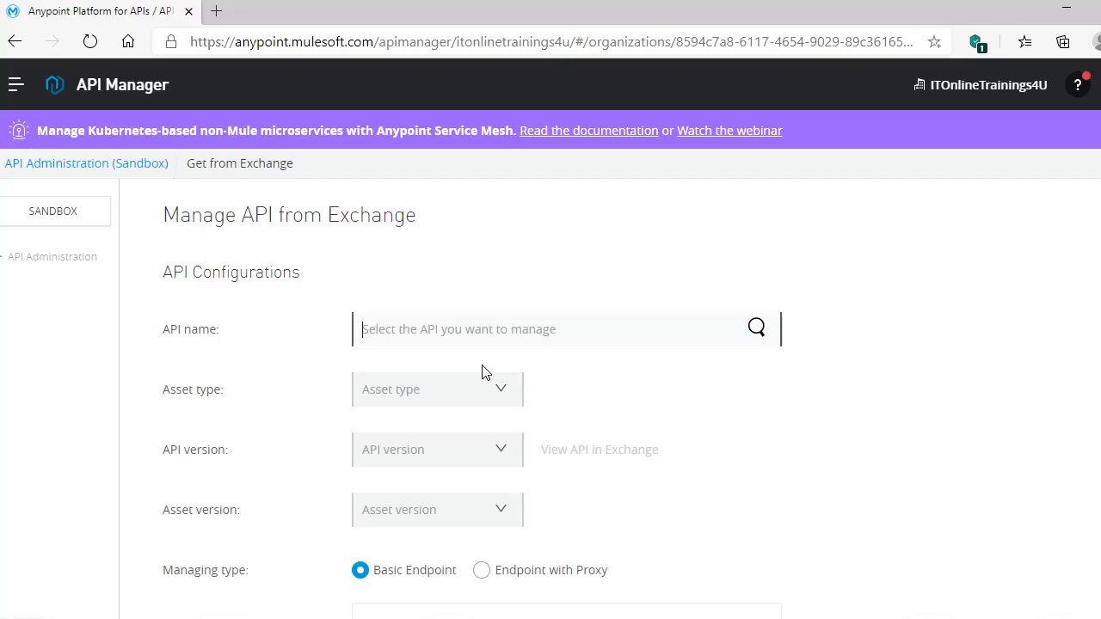
scroll(862, 345, "down", 1)
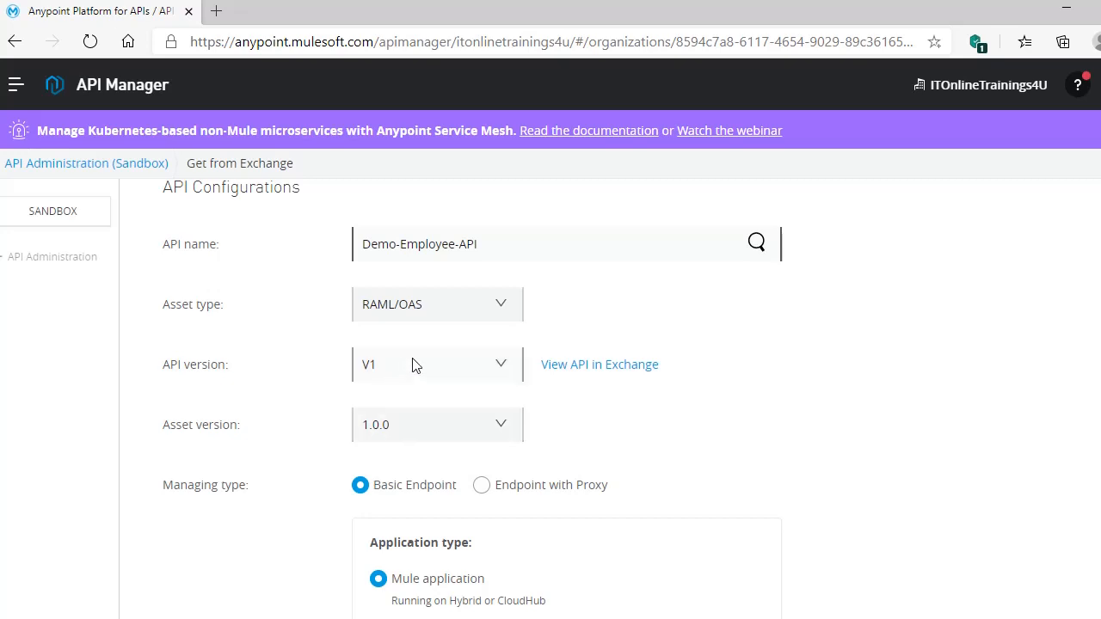
scroll(697, 396, "down", 3)
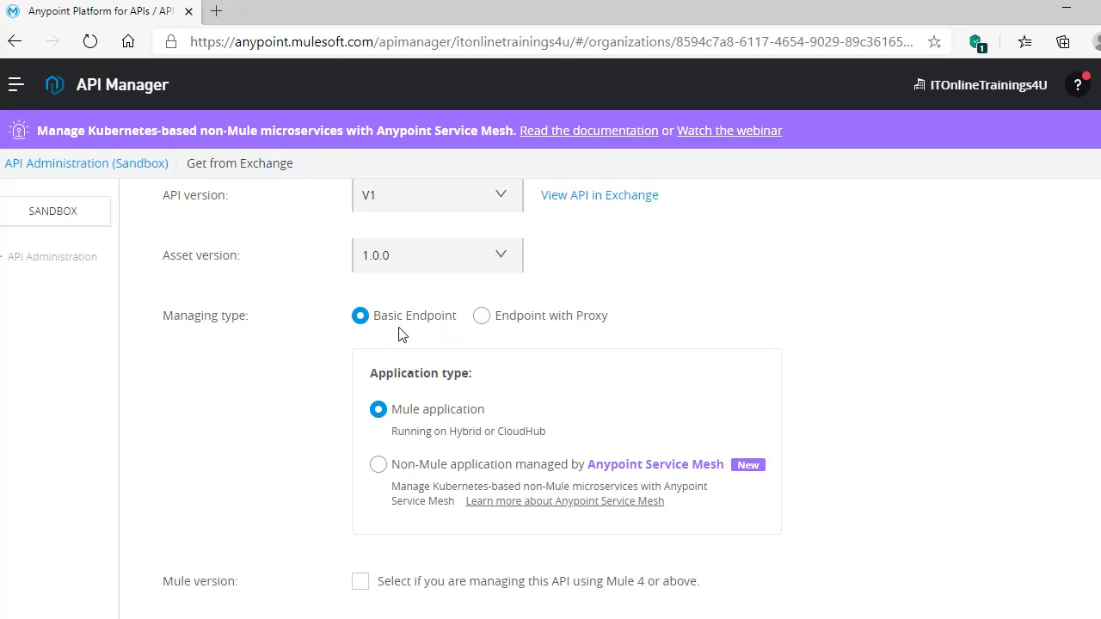
scroll(399, 333, "down", 1)
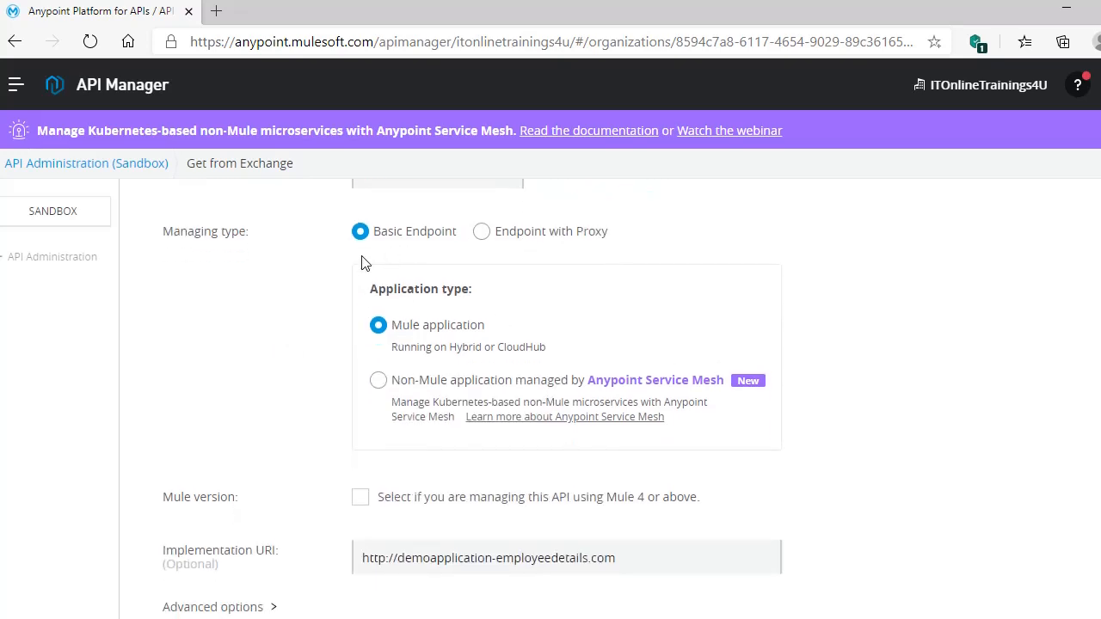
scroll(473, 462, "down", 1)
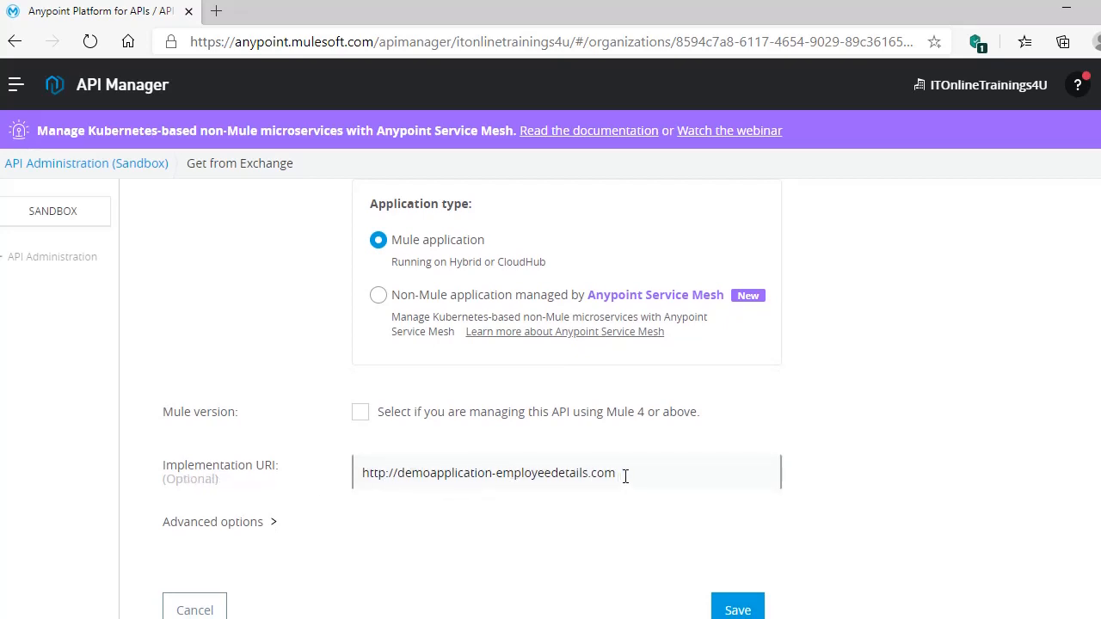
left_click_drag(625, 475, 327, 477)
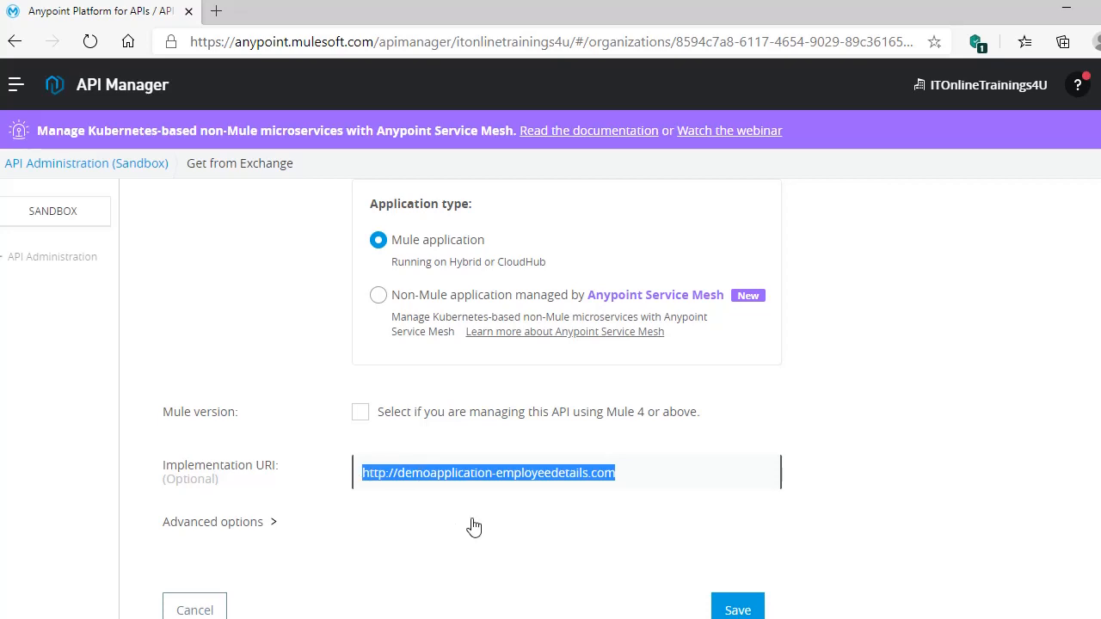
type("h")
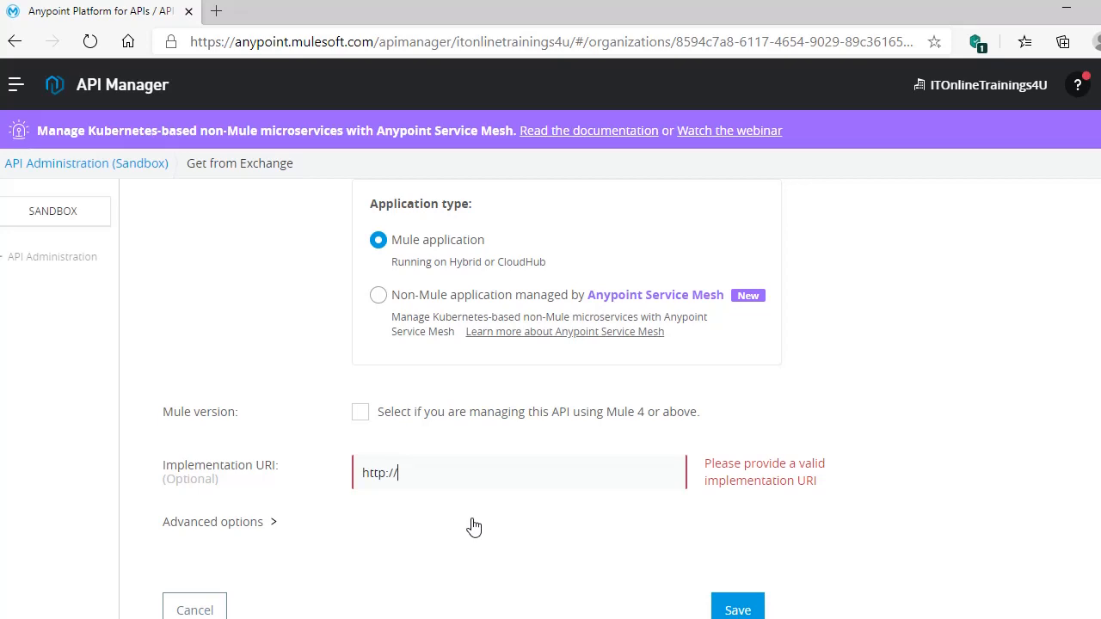
type("ttp://demoappli")
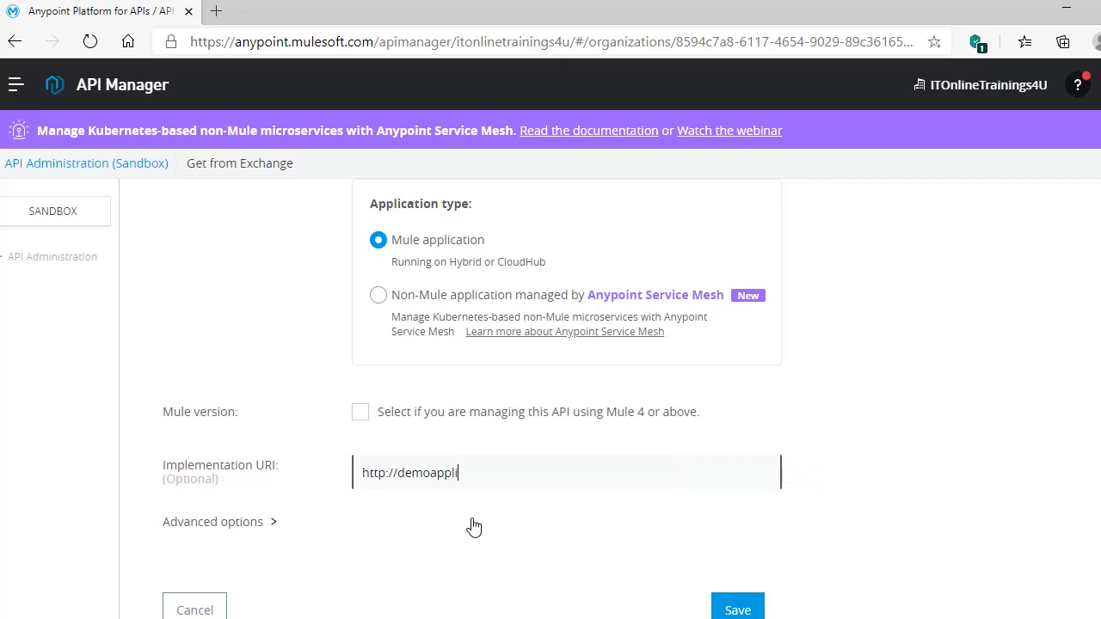
type("cation.")
type("eu.cloudhub.io")
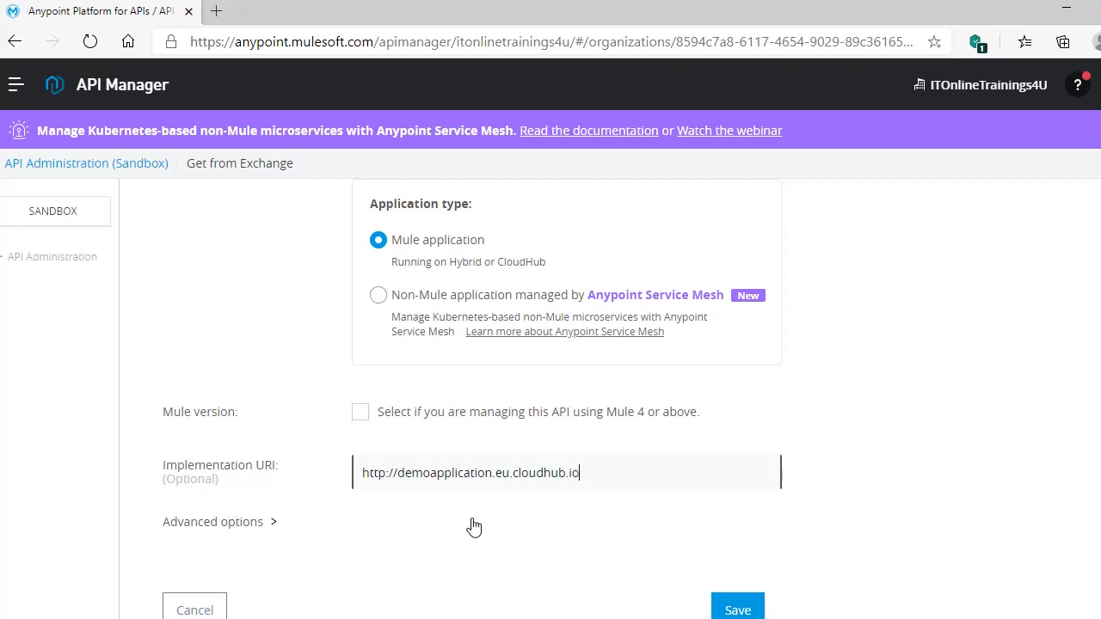
left_click(493, 473)
type("-test")
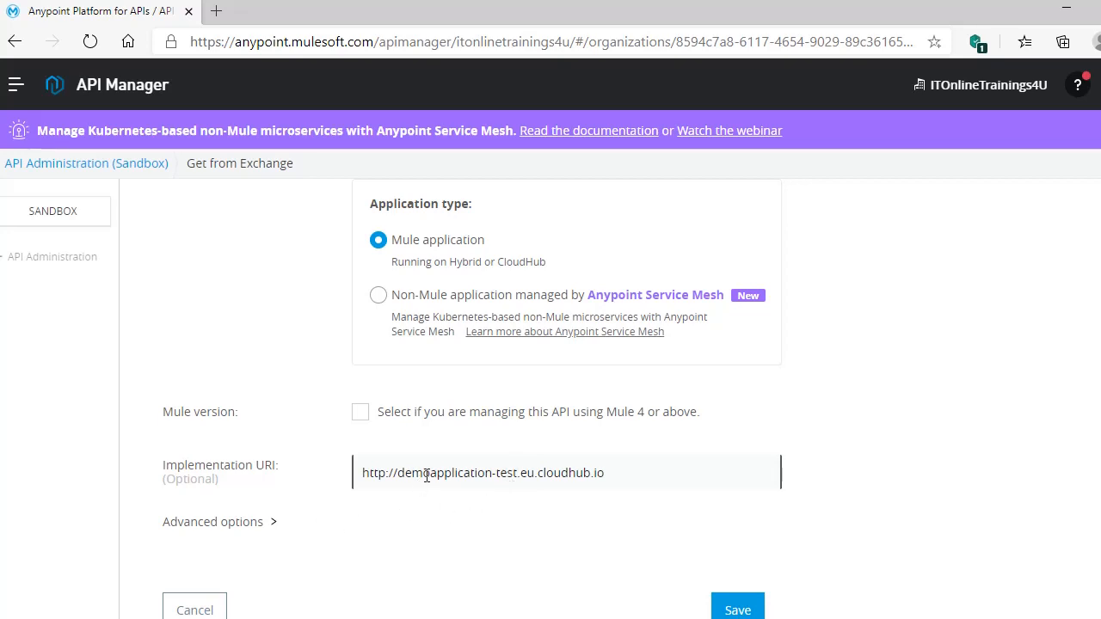
scroll(607, 475, "down", 1)
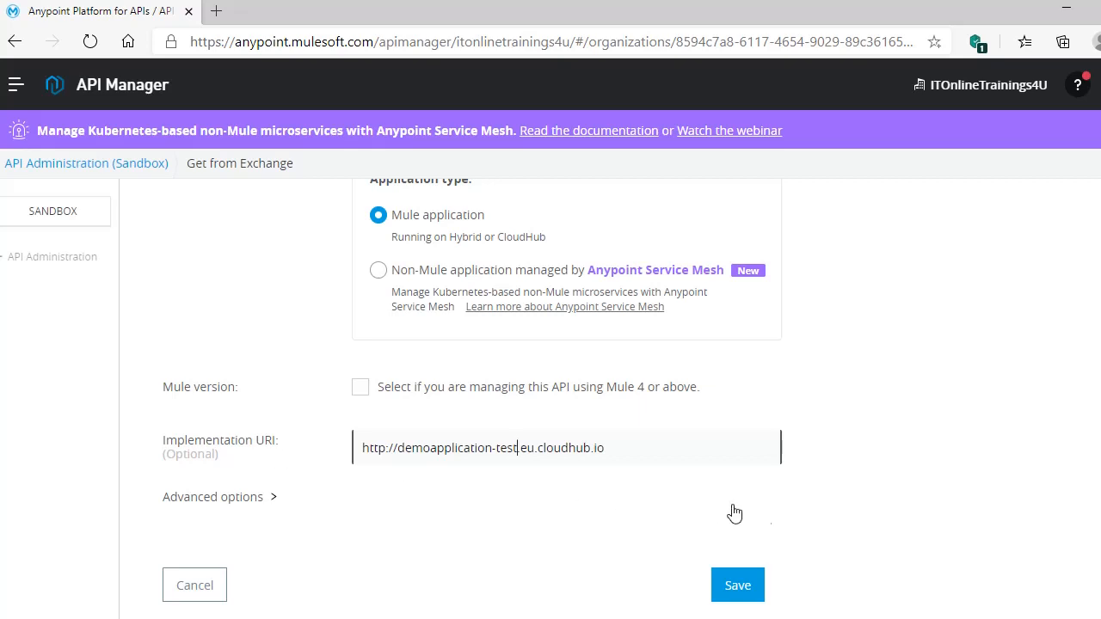
left_click(737, 588)
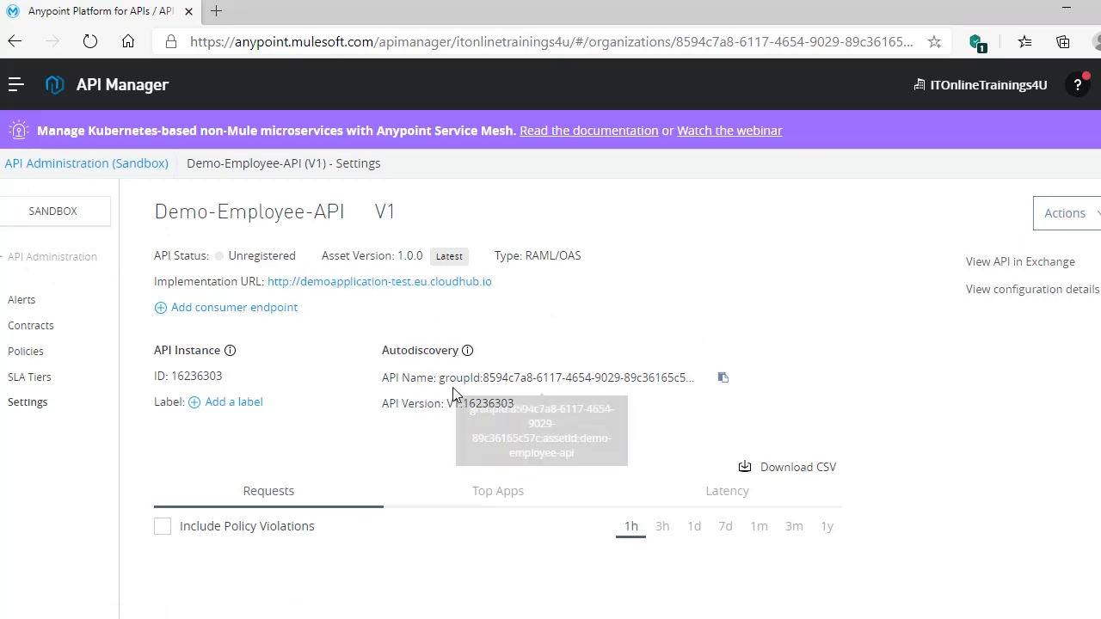
Examine the API status, the autodiscovery version ID and the request analytics in the settings of Demo-Employee-API.
double_click(490, 403)
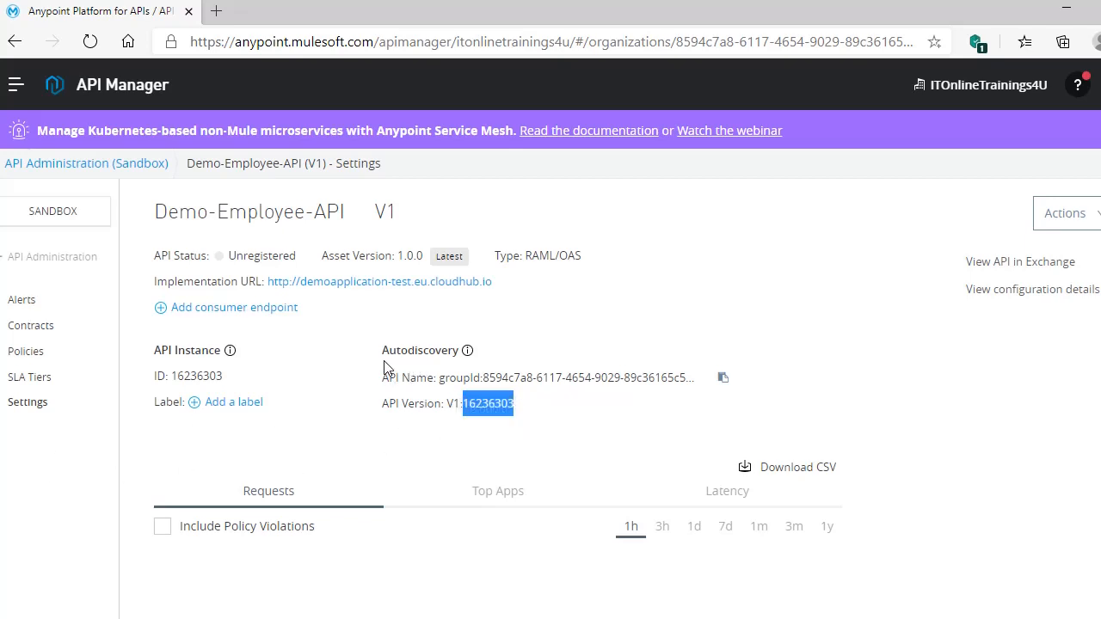
double_click(257, 255)
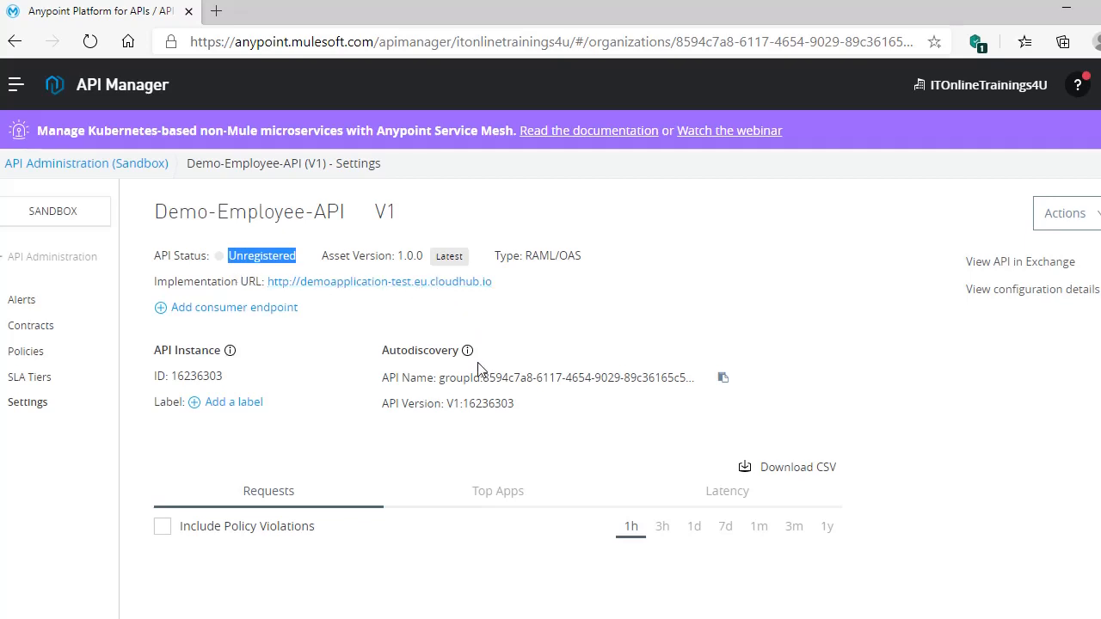
double_click(479, 404)
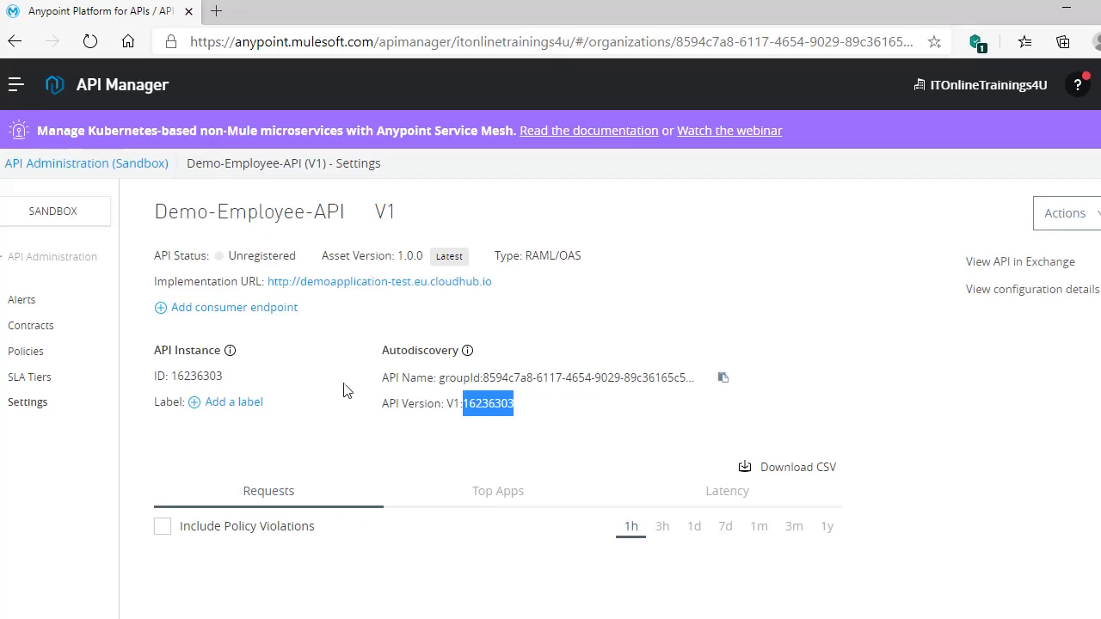
scroll(315, 327, "down", 2)
scroll(316, 320, "up", 2)
scroll(953, 449, "down", 3)
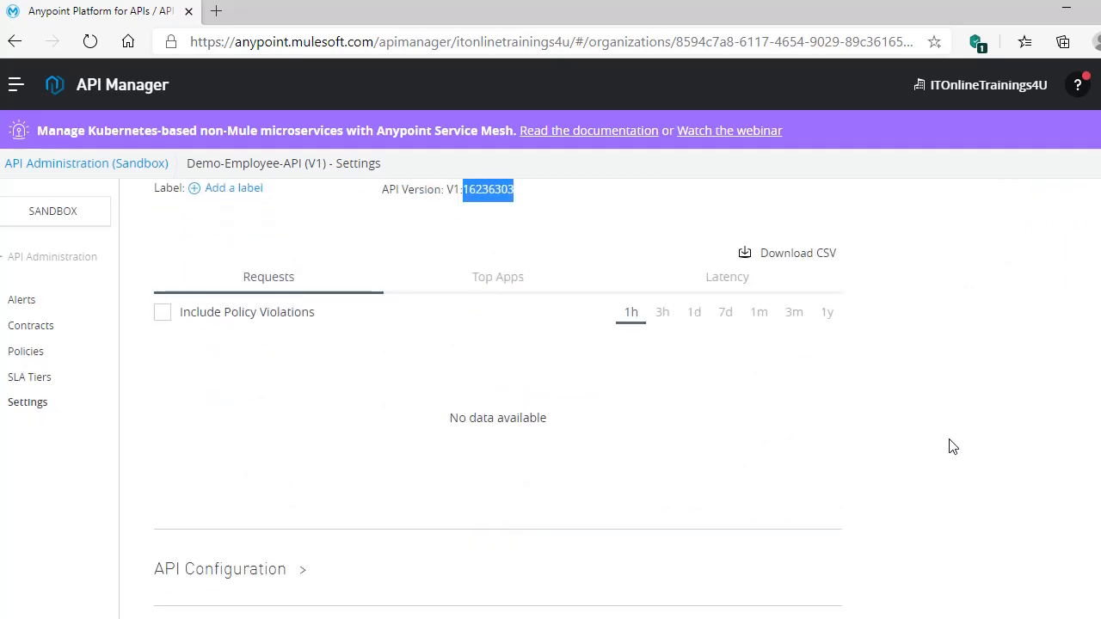
scroll(953, 443, "up", 3)
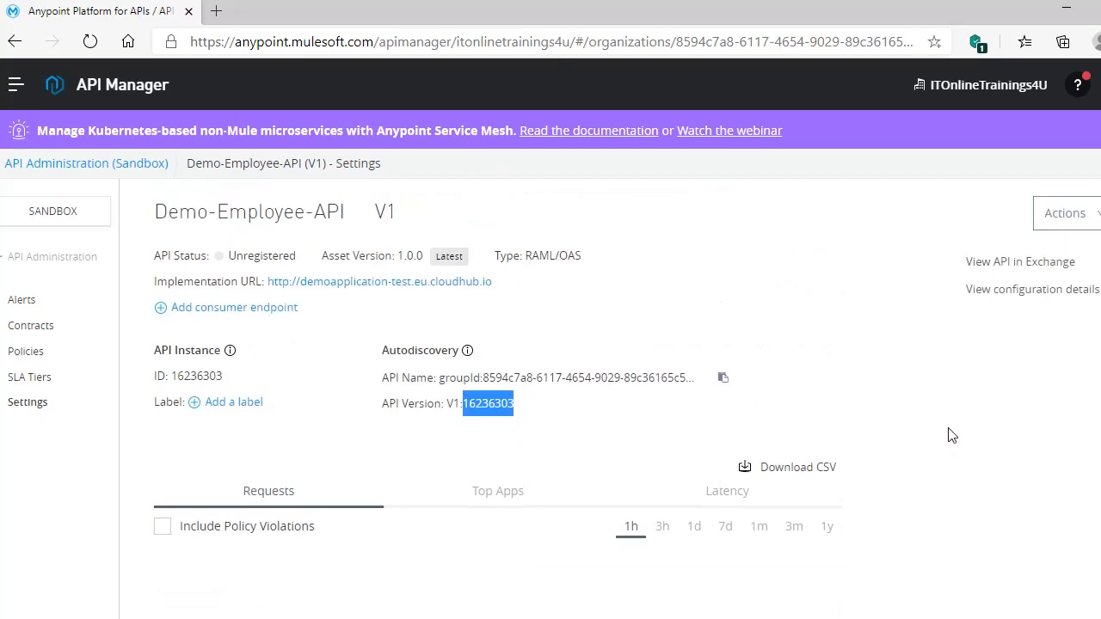